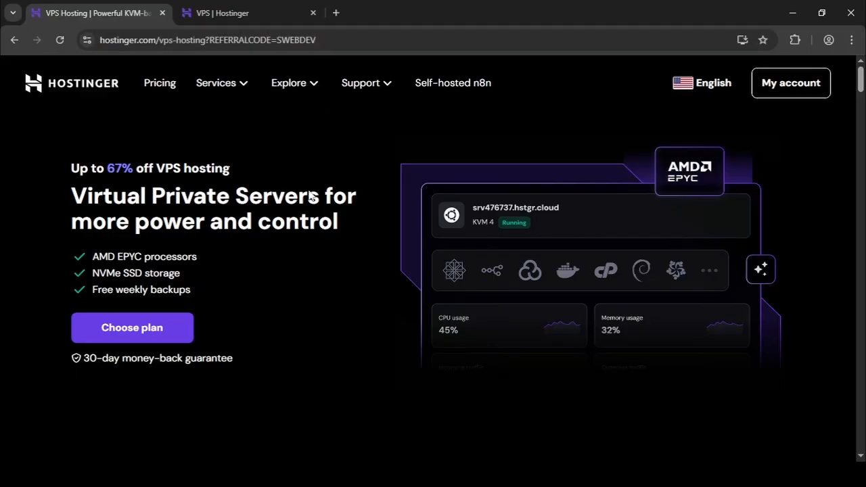
# Choose the KVM 1 VPS hosting plan and review its 24-month order summary in the cart.
pyautogui.scroll(-6, 271, 264)
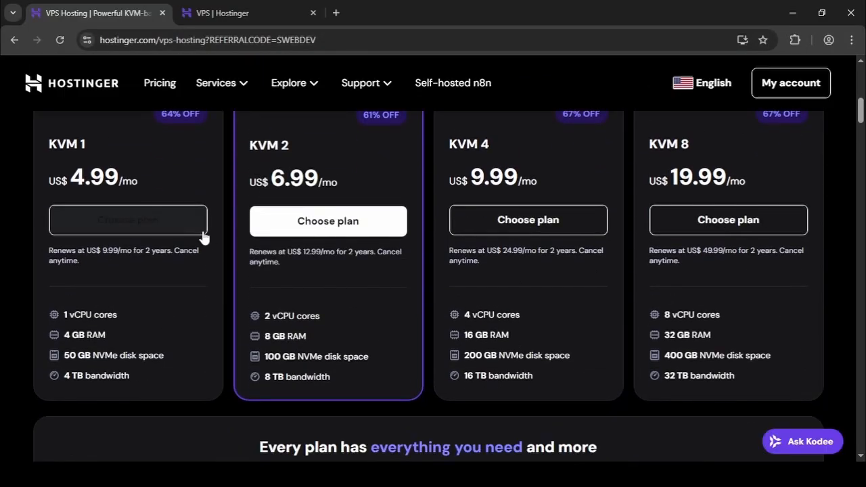
pyautogui.click(192, 229)
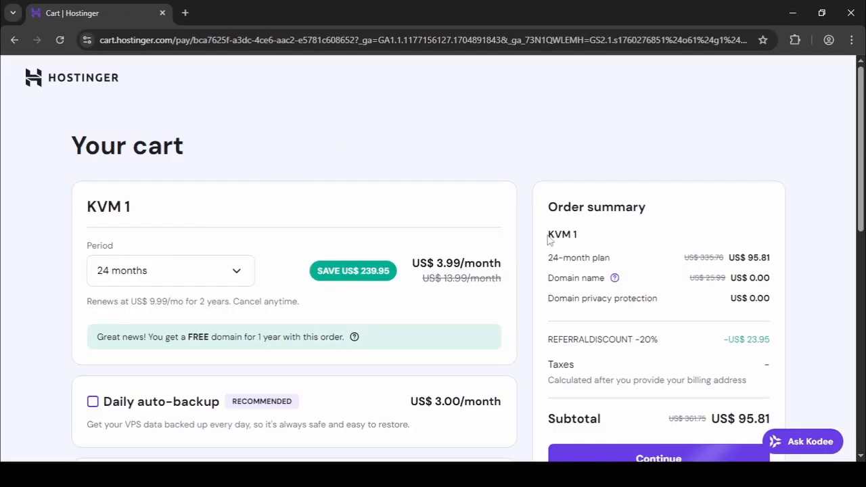
pyautogui.moveTo(636, 340); pyautogui.dragTo(661, 346)
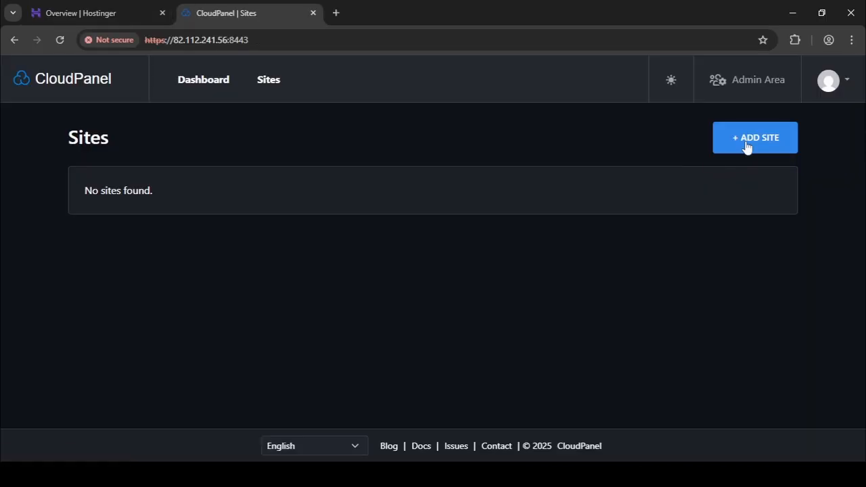
# In CloudPanel, create a Node.js site with the server's domain, Node 22 LTS, app port 3000 and a generated site user password.
pyautogui.click(746, 143)
pyautogui.scroll(-2, 338, 270)
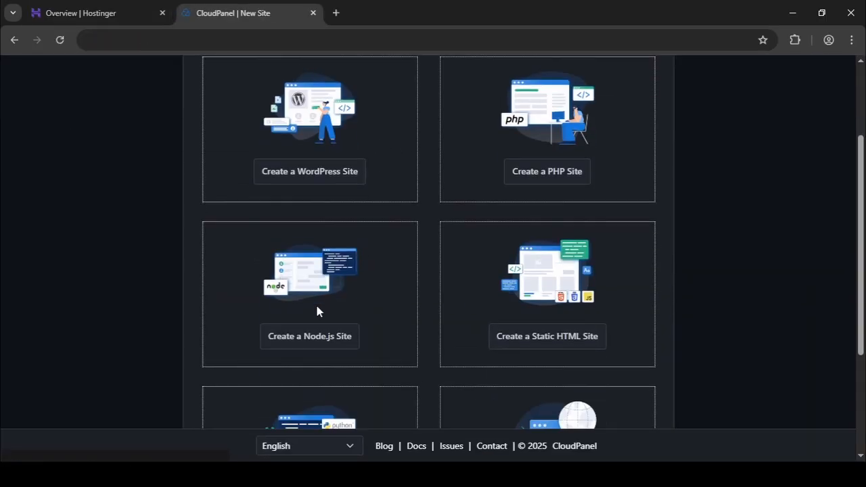
pyautogui.click(332, 337)
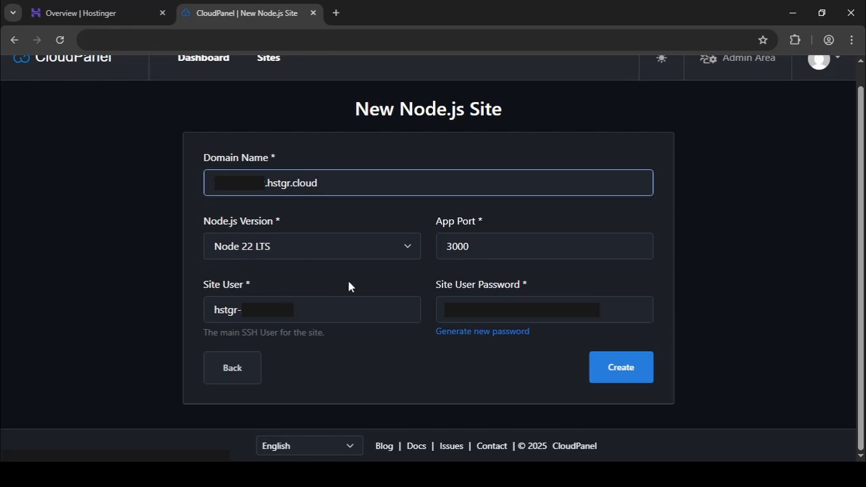
pyautogui.click(518, 331)
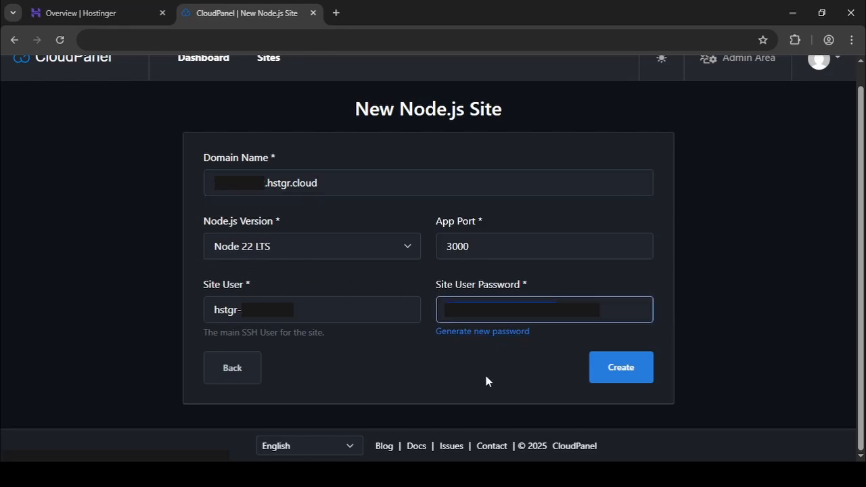
pyautogui.click(608, 373)
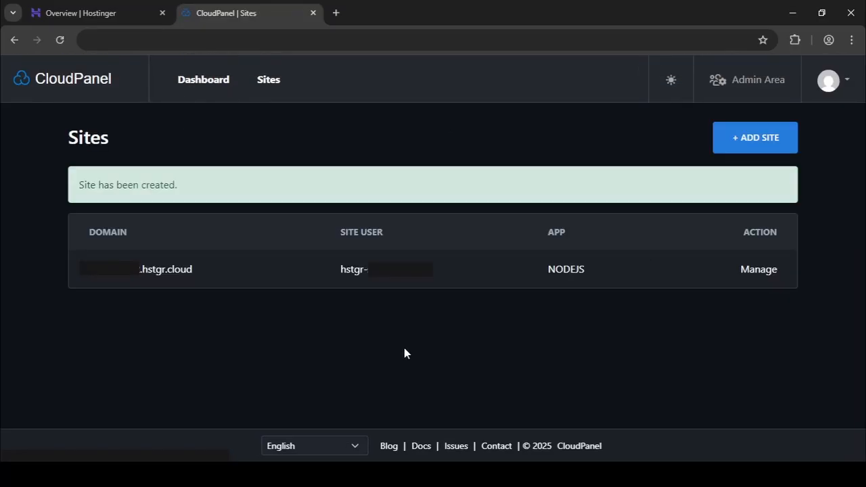
# Open the new site's management page and paste the public SSH key into the site user's SSH Keys.
pyautogui.click(756, 270)
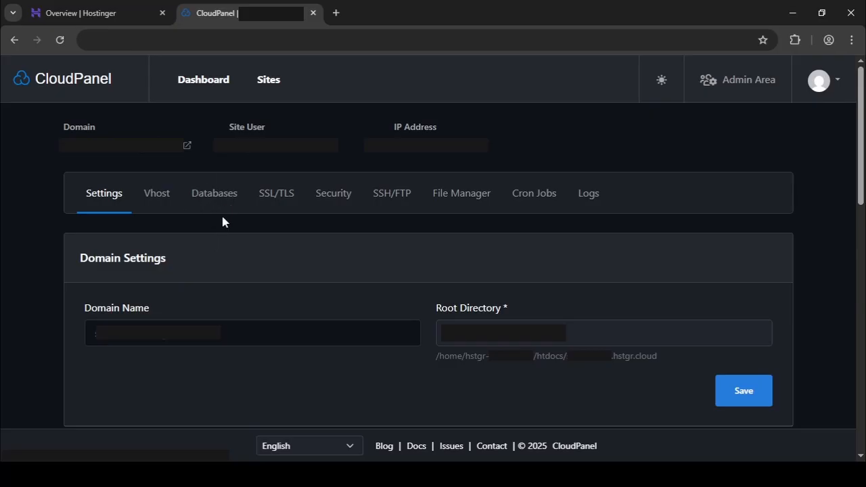
pyautogui.scroll(-5, 88, 180)
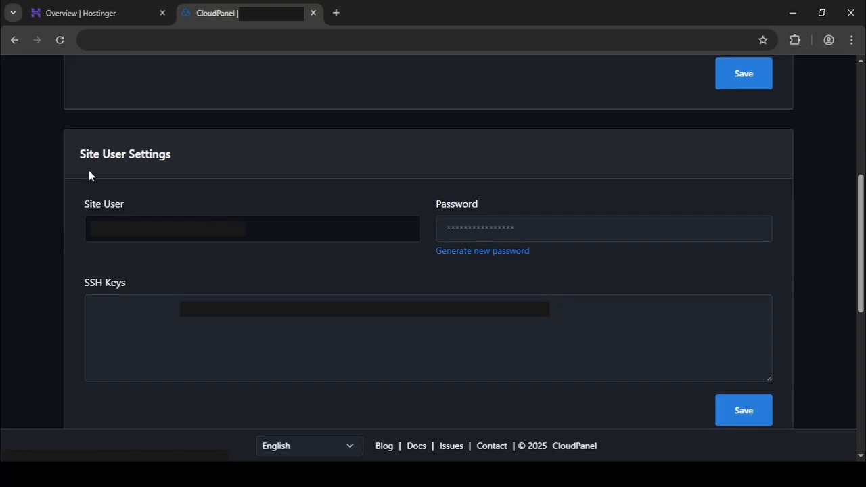
pyautogui.click(230, 327)
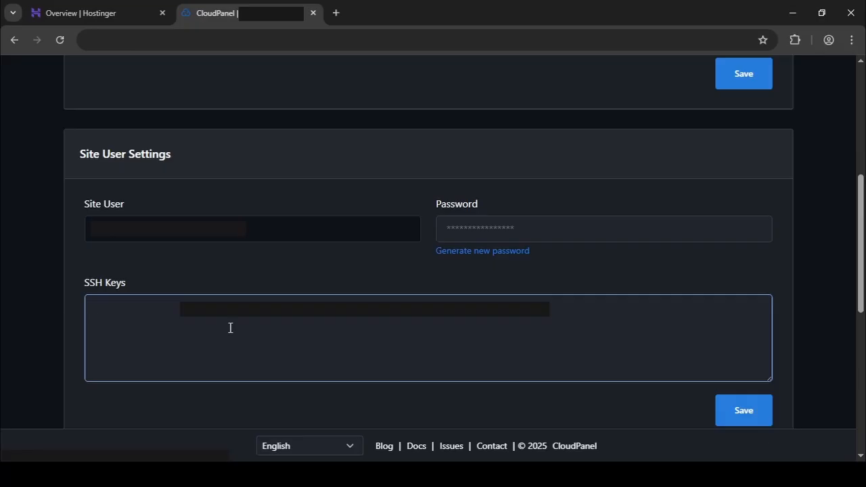
pyautogui.hotkey('ctrl', 'v')
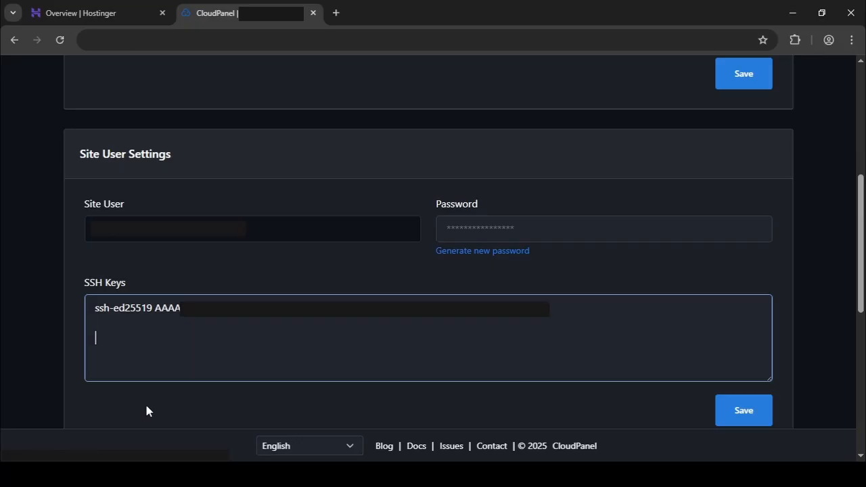
pyautogui.write('ssh-keygen -t ed')
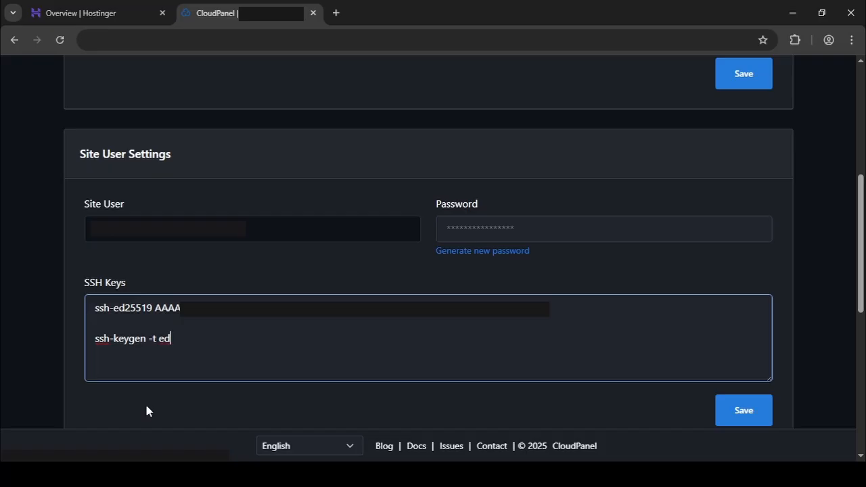
pyautogui.write('25519')
pyautogui.press('BackSpace')
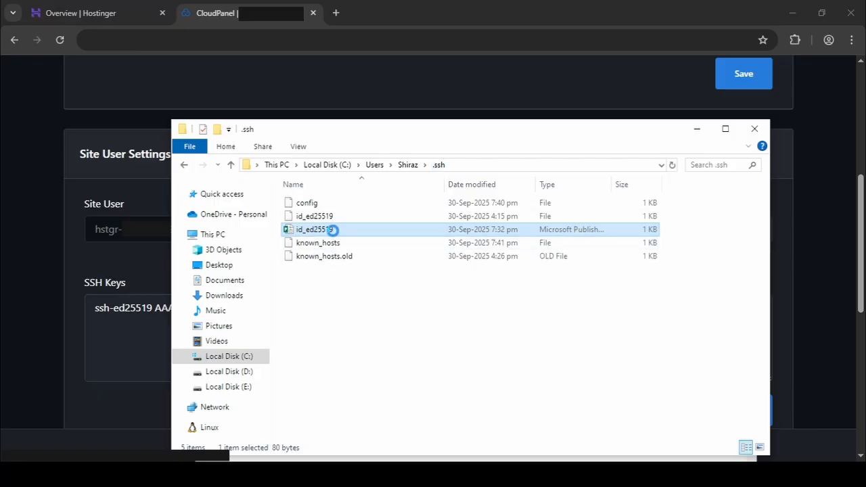
# View the id_ed25519 public key file from the local .ssh folder in Notepad, and return to CloudPanel.
pyautogui.click(606, 361)
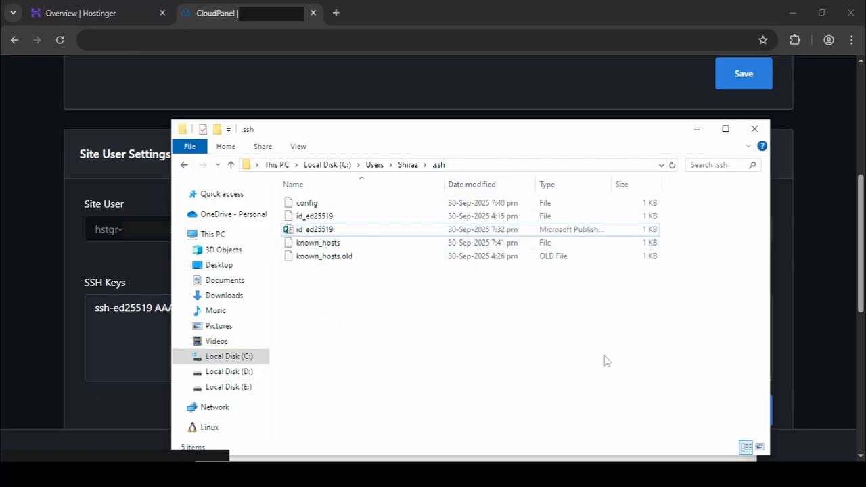
pyautogui.click(583, 460)
pyautogui.doubleClick(314, 229)
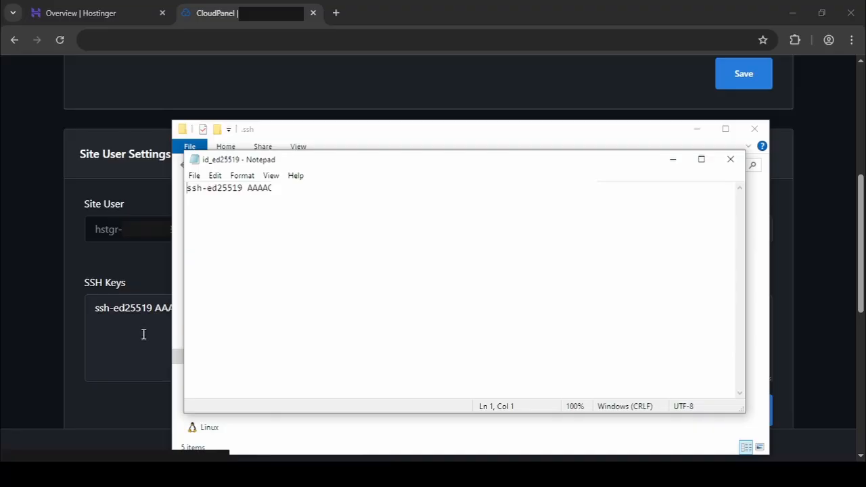
pyautogui.click(728, 161)
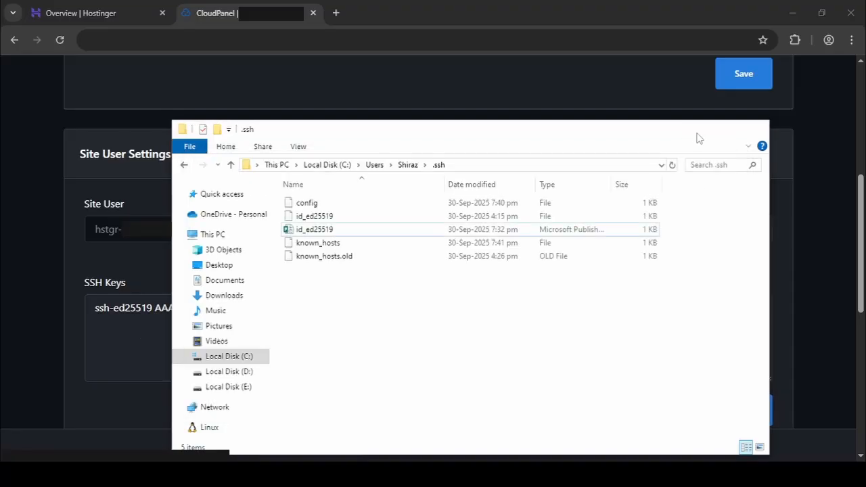
pyautogui.click(697, 131)
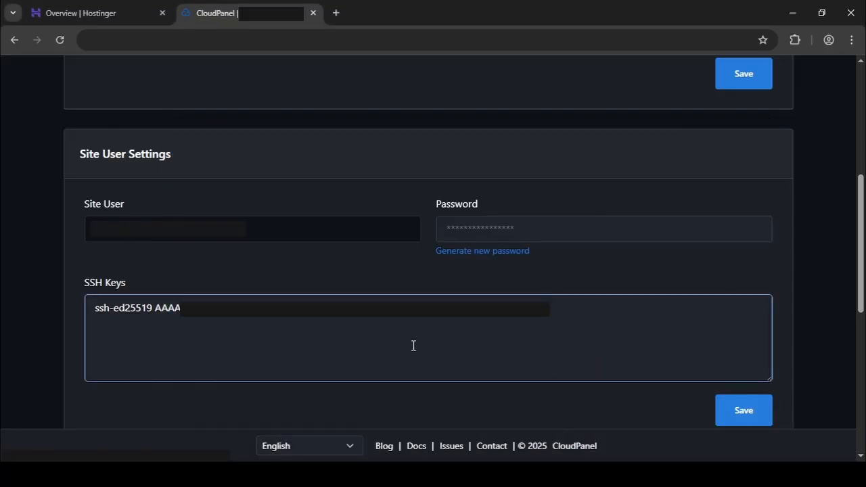
# Save the site user settings with the added SSH key.
pyautogui.click(738, 411)
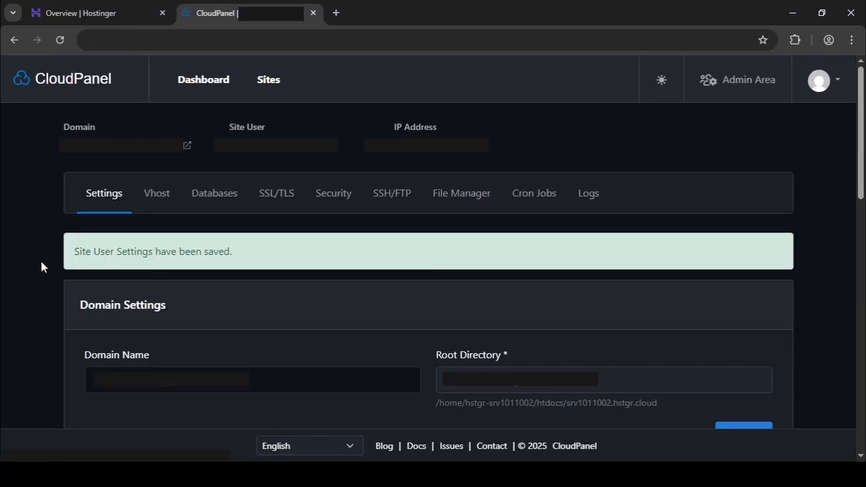
pyautogui.moveTo(74, 251); pyautogui.dragTo(251, 259)
pyautogui.click(251, 259)
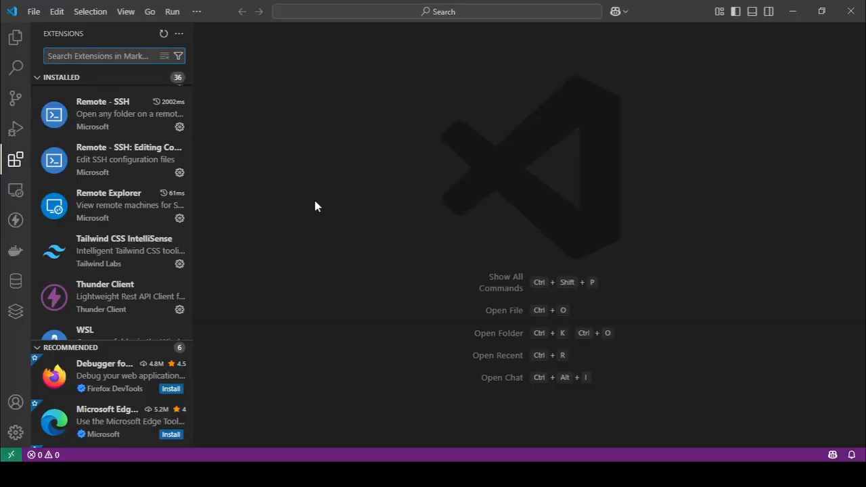
# Switch to VS Code, add a new SSH remote in Remote Explorer and begin its connection command with "ssh".
pyautogui.moveTo(112, 112)
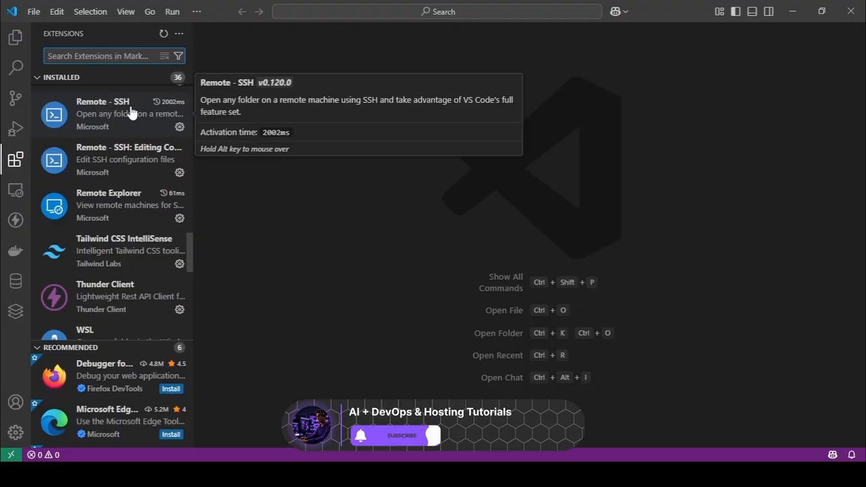
pyautogui.moveTo(143, 200)
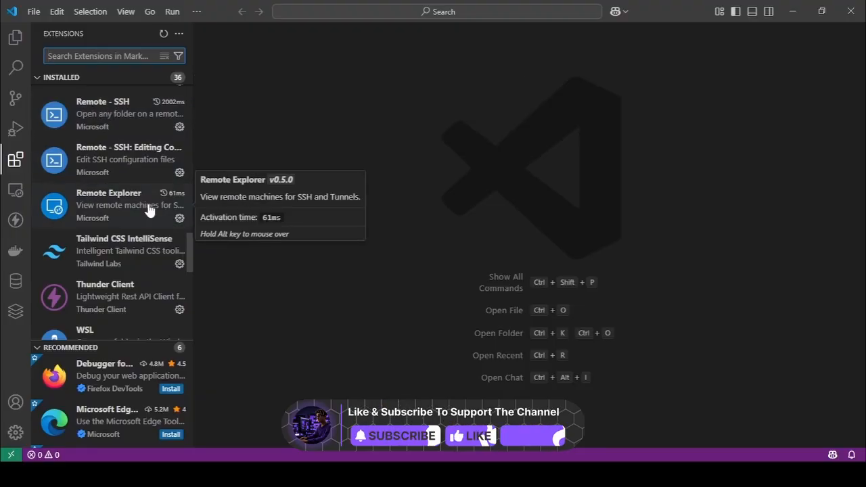
pyautogui.click(16, 192)
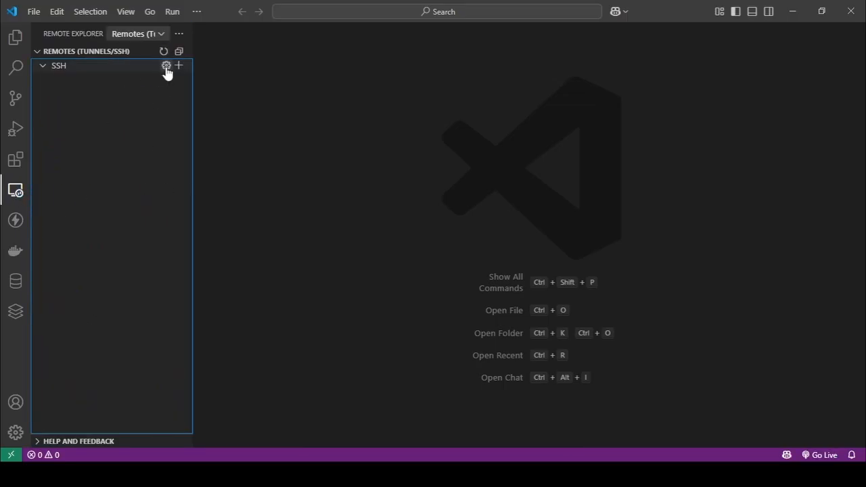
pyautogui.click(179, 65)
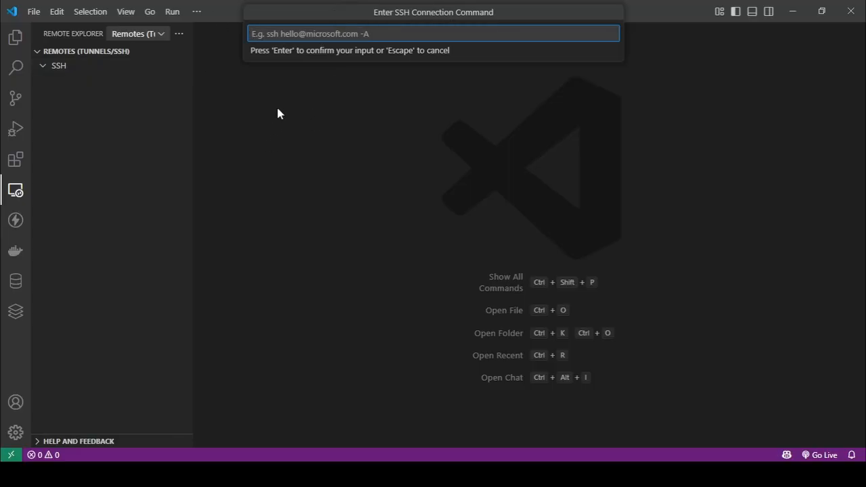
pyautogui.write('sdh')
pyautogui.press('BackSpace')
pyautogui.press('BackSpace')
pyautogui.press('BackSpace')
pyautogui.write('ss')
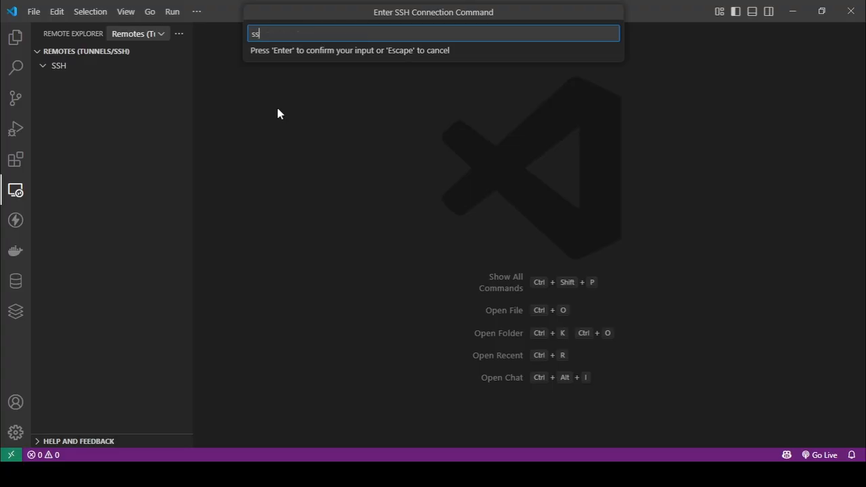
pyautogui.write('h')
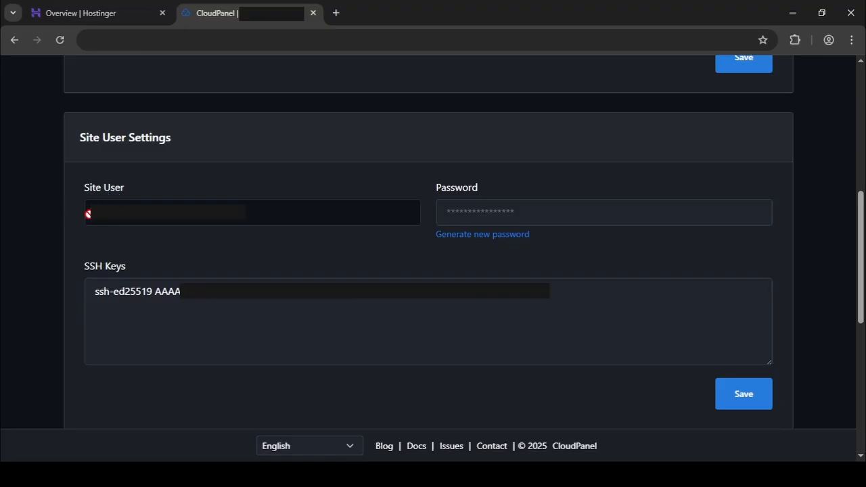
# Copy the site user from CloudPanel's Site User Settings into the VS Code SSH connection command.
pyautogui.moveTo(88, 214); pyautogui.dragTo(184, 218)
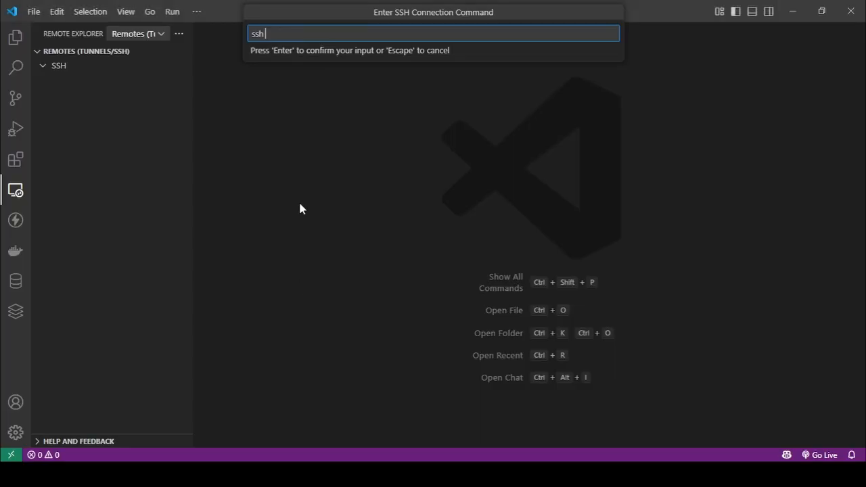
pyautogui.write('hstgr-')
pyautogui.hotkey('ctrl', 'v')
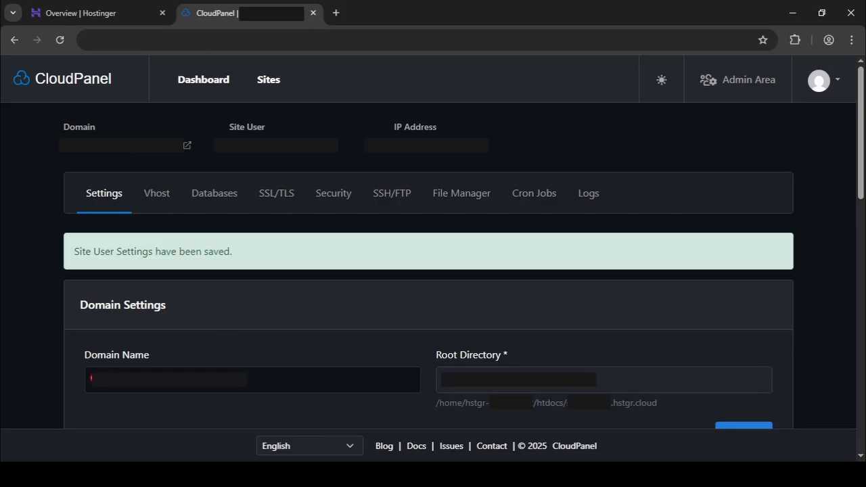
# Complete the SSH command with the site's domain name, save the host to the user's .ssh\config file and connect to it.
pyautogui.moveTo(87, 379); pyautogui.dragTo(266, 393)
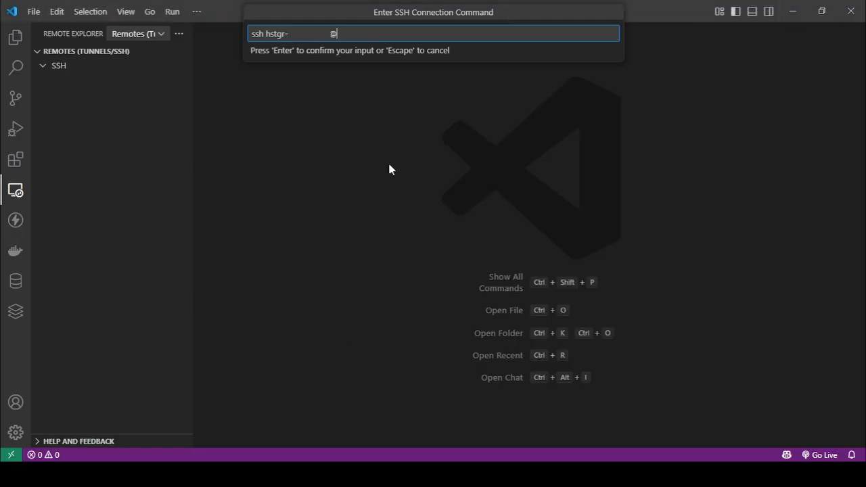
pyautogui.hotkey('ctrl', 'v')
pyautogui.press('Return')
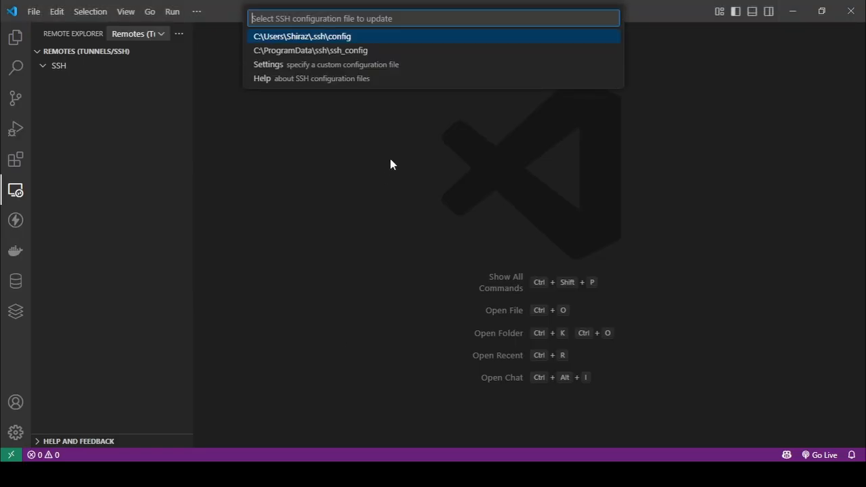
pyautogui.press('Return')
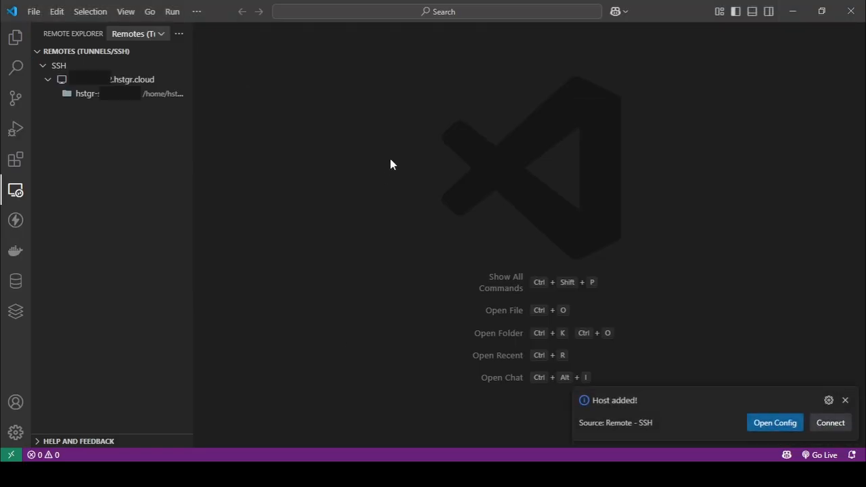
pyautogui.click(840, 426)
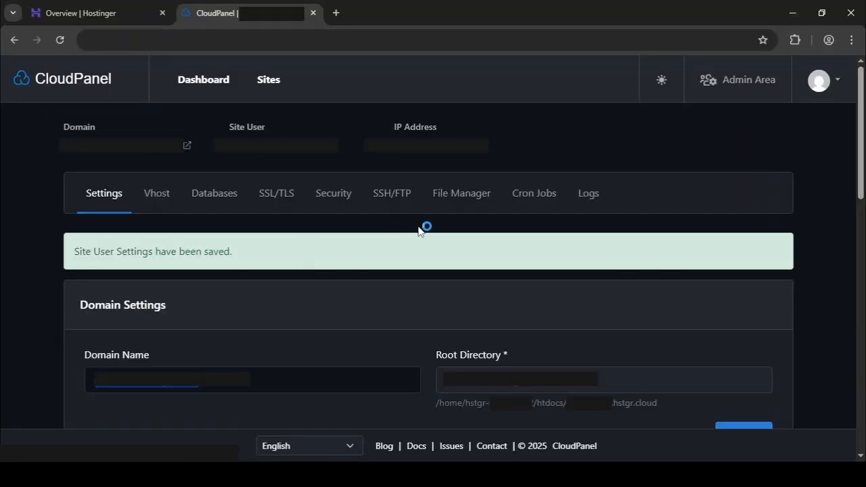
# Switch to CloudPanel and inspect the site's domain folder inside htdocs in the file manager.
pyautogui.click(460, 201)
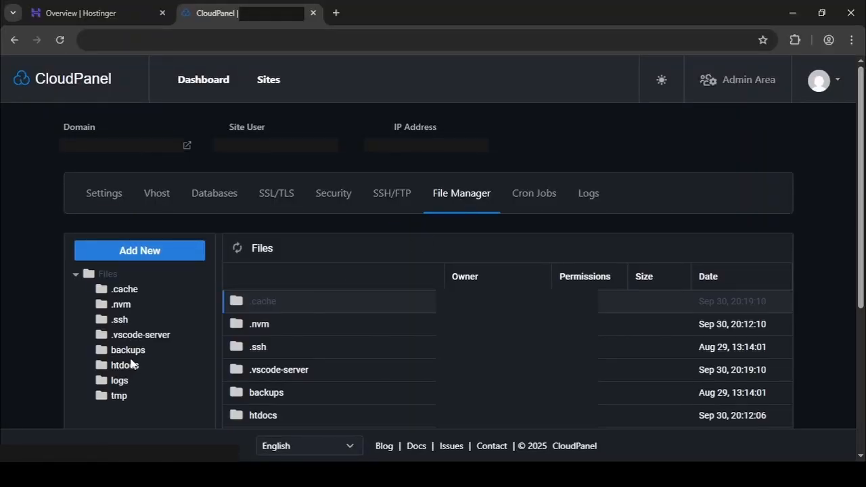
pyautogui.click(132, 369)
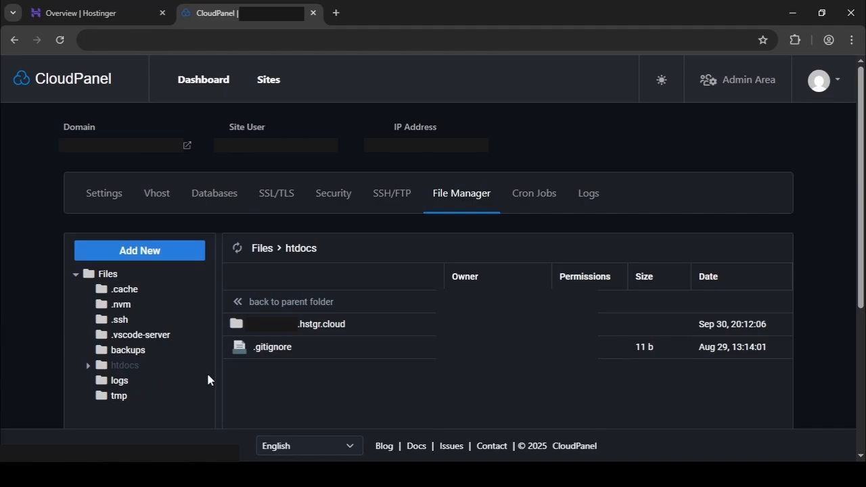
pyautogui.doubleClick(298, 325)
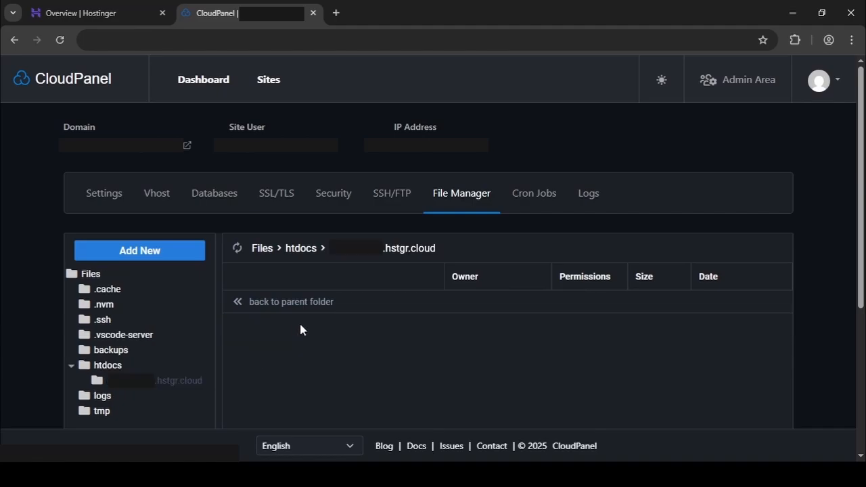
pyautogui.scroll(-3, 837, 257)
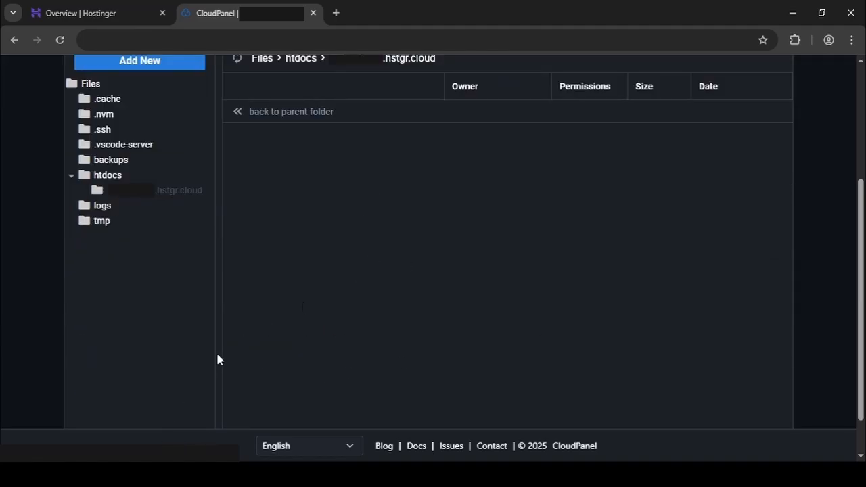
# Upload public, src, eslint.config, next.config, next-env.d, package, package-lock, postcss.config and tsconfig from the local NextJS folder into the site's domain folder.
pyautogui.click(143, 474)
pyautogui.click(209, 420)
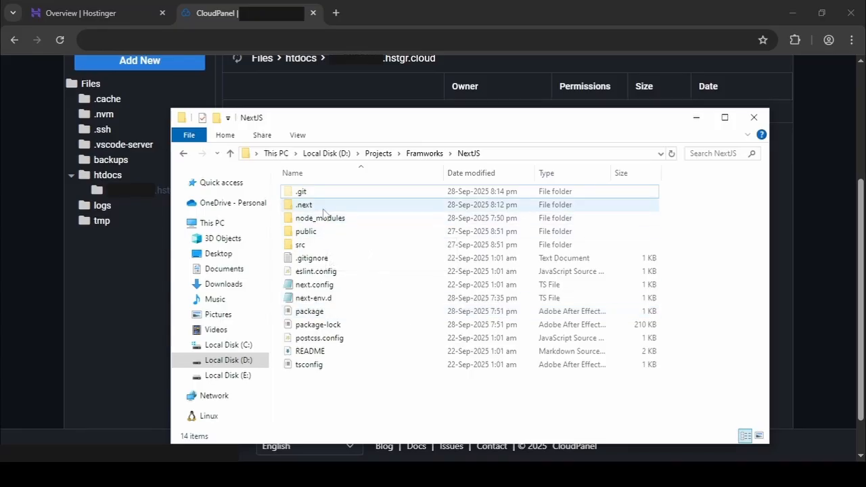
pyautogui.click(312, 232)
pyautogui.keyDown('shift'); pyautogui.click(303, 245); pyautogui.keyUp('shift')
pyautogui.keyDown('ctrl'); pyautogui.click(314, 271); pyautogui.keyUp('ctrl')
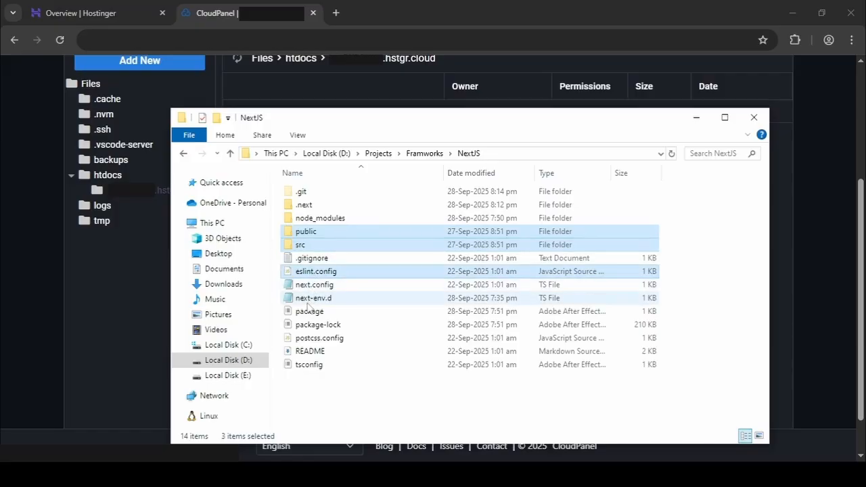
pyautogui.keyDown('ctrl'); pyautogui.click(313, 285); pyautogui.keyUp('ctrl')
pyautogui.keyDown('ctrl'); pyautogui.click(313, 297); pyautogui.keyUp('ctrl')
pyautogui.keyDown('ctrl'); pyautogui.click(310, 311); pyautogui.keyUp('ctrl')
pyautogui.keyDown('ctrl'); pyautogui.click(314, 325); pyautogui.keyUp('ctrl')
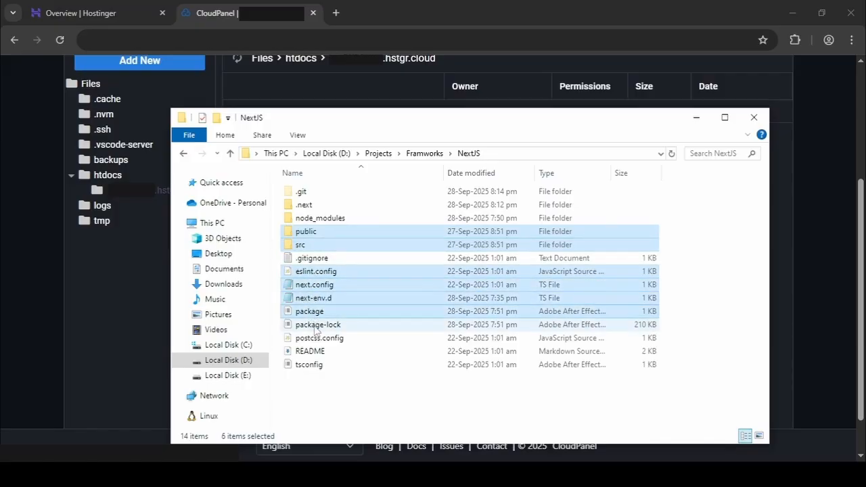
pyautogui.keyDown('ctrl'); pyautogui.click(315, 338); pyautogui.keyUp('ctrl')
pyautogui.keyDown('ctrl'); pyautogui.click(309, 365); pyautogui.keyUp('ctrl')
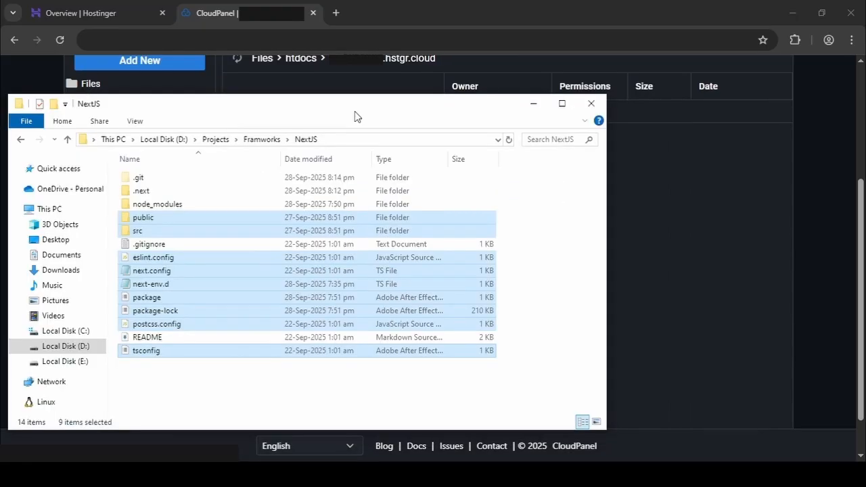
pyautogui.moveTo(519, 125); pyautogui.dragTo(355, 115)
pyautogui.moveTo(258, 224); pyautogui.dragTo(691, 247)
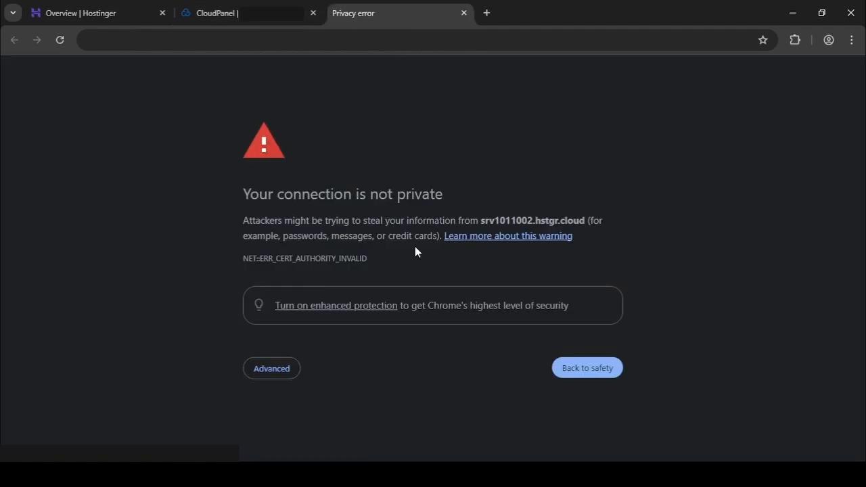
# Close the privacy error page and create and install a new Let's Encrypt certificate for the site in CloudPanel.
pyautogui.click(464, 14)
pyautogui.click(277, 129)
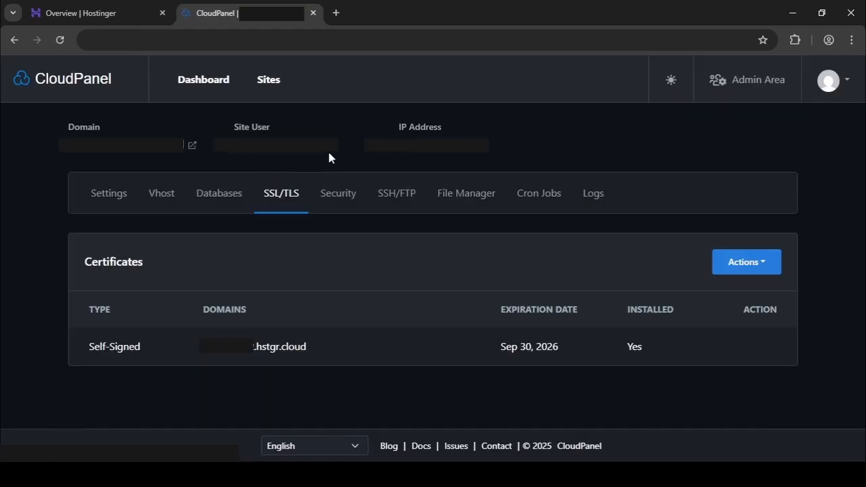
pyautogui.click(746, 262)
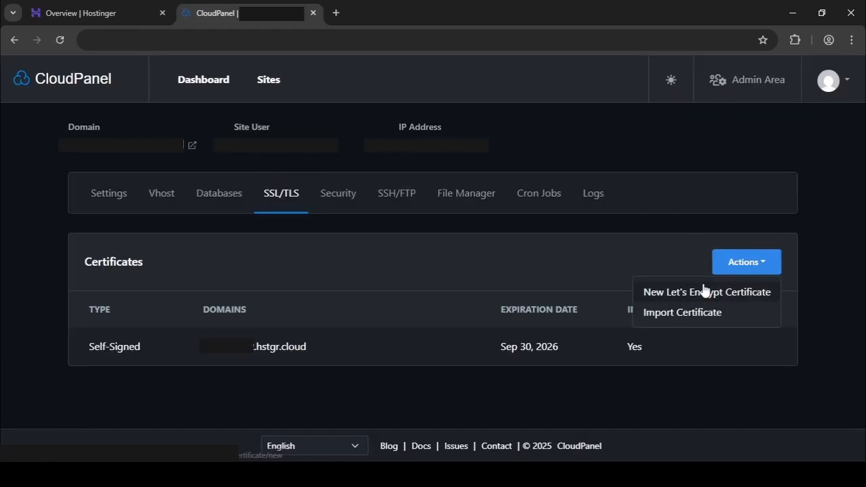
pyautogui.click(706, 290)
pyautogui.scroll(-2, 693, 387)
pyautogui.click(694, 381)
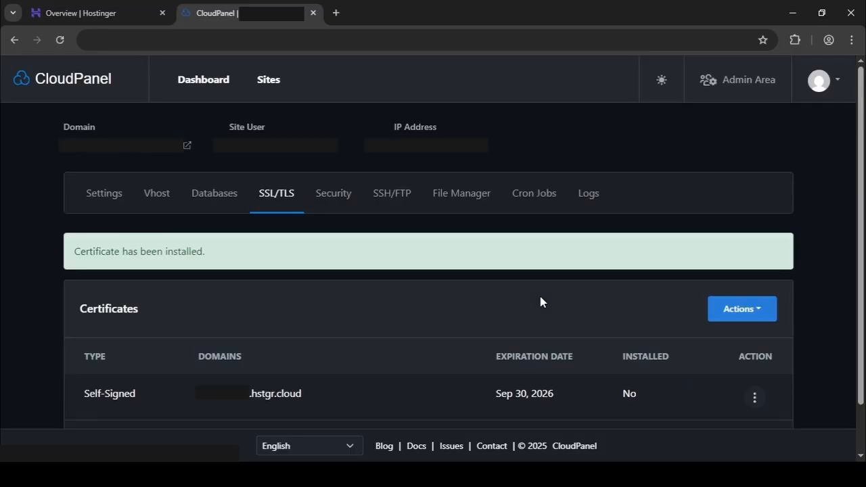
# Open the site's domain from CloudPanel and examine the page it serves.
pyautogui.click(443, 198)
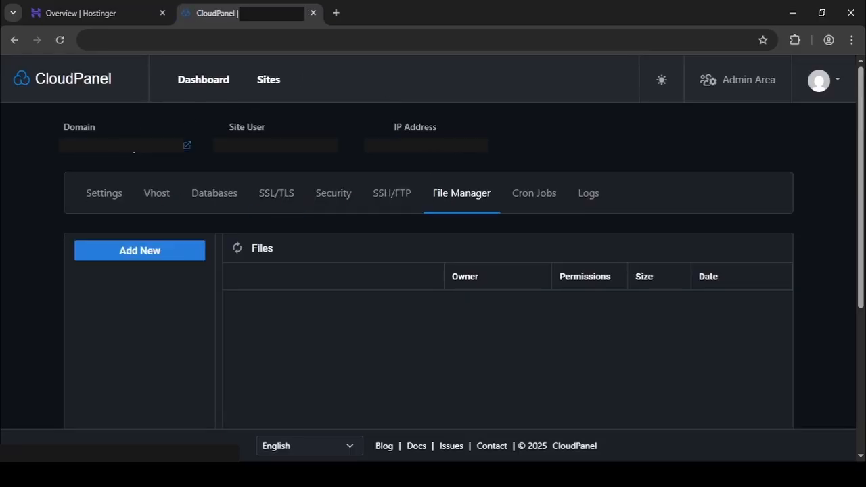
pyautogui.click(130, 145)
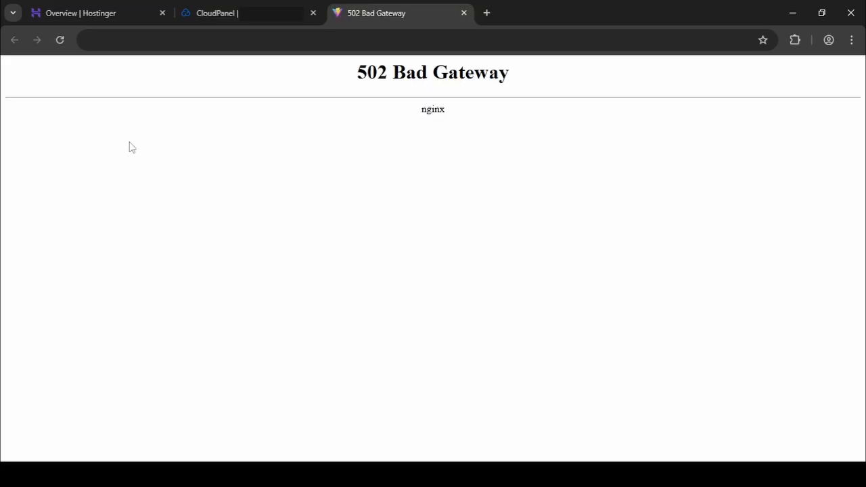
pyautogui.moveTo(327, 76); pyautogui.dragTo(585, 75)
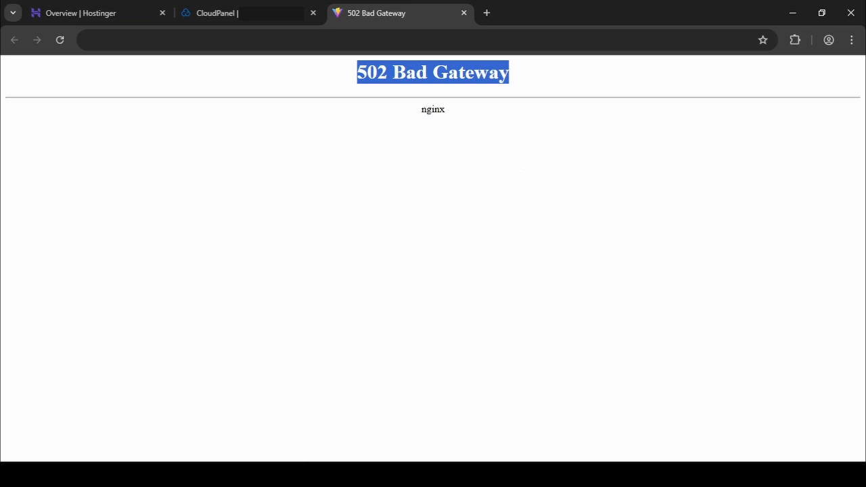
# Switch to VS Code and open the site user's home folder on the remote server.
pyautogui.click(392, 475)
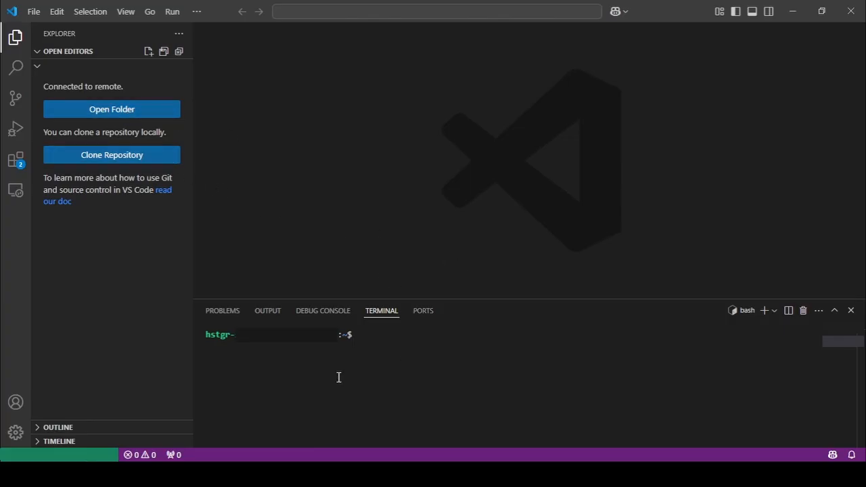
pyautogui.click(138, 112)
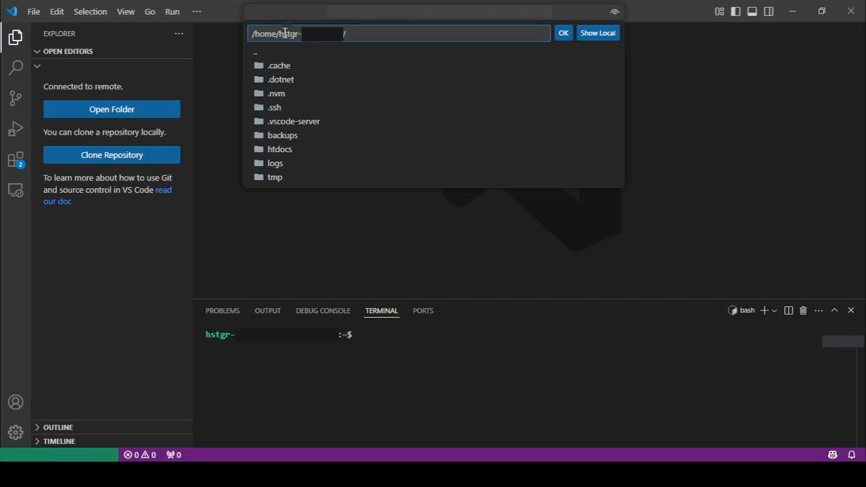
pyautogui.moveTo(283, 33); pyautogui.dragTo(321, 33)
pyautogui.click(566, 33)
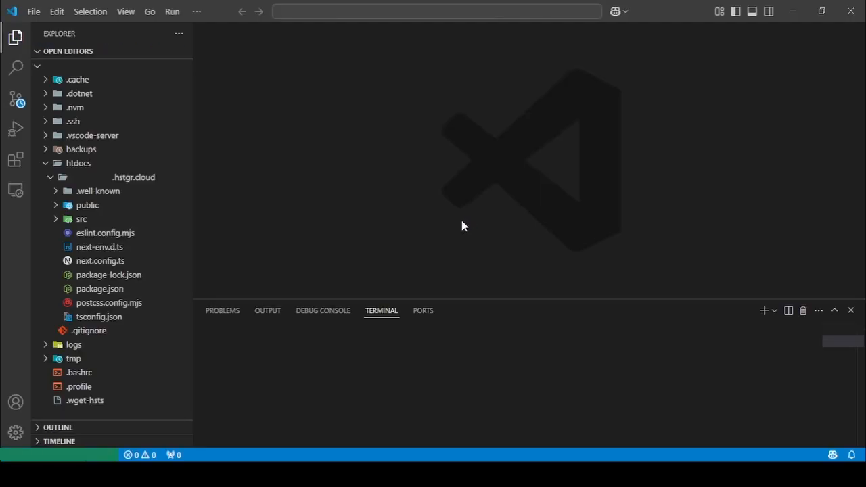
# Install pm2 and the project's dependencies with npm in the terminal, inside the site's domain folder under htdocs.
pyautogui.write('npm i ')
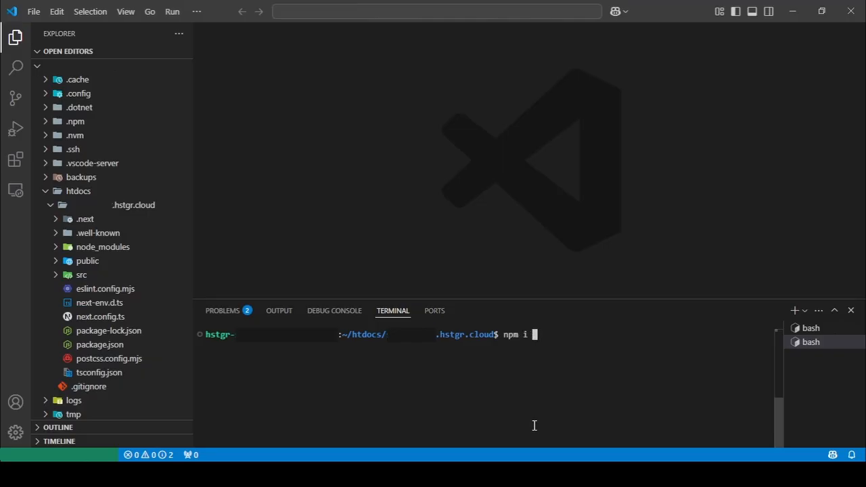
pyautogui.write('pm2')
pyautogui.press('Return')
pyautogui.write('npm ')
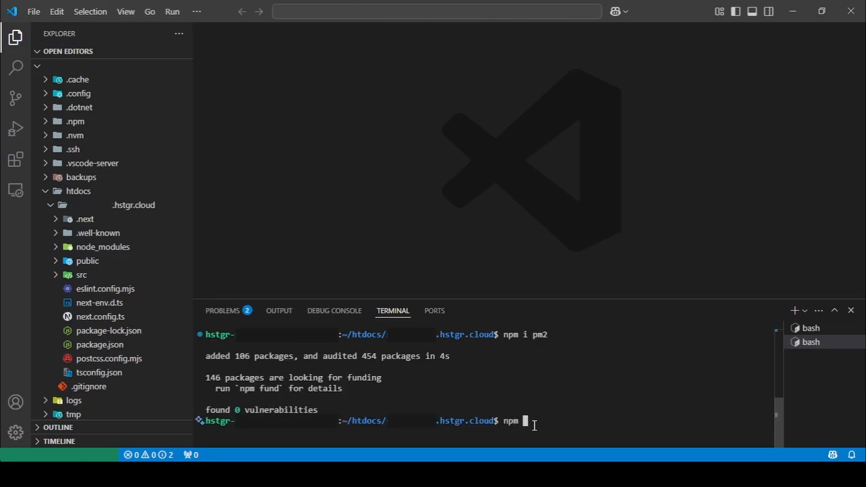
pyautogui.write('i')
pyautogui.press('Return')
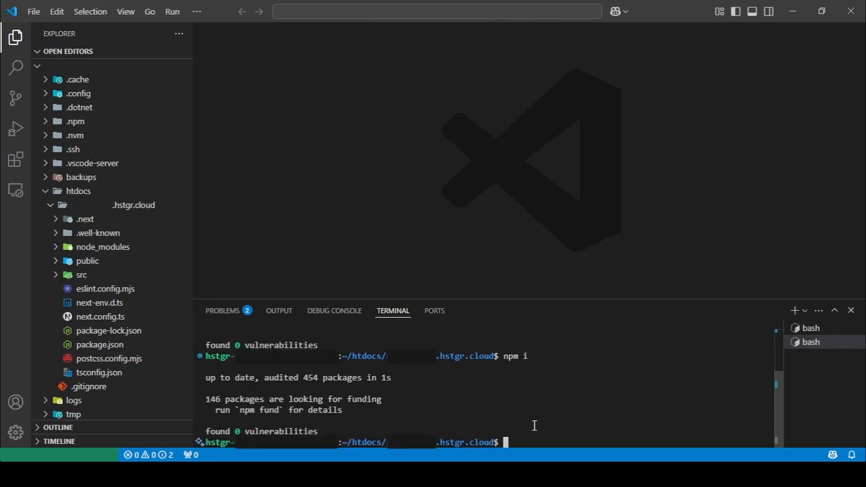
# Build the project with "npm run build" and list the pm2 processes.
pyautogui.write('npm run build')
pyautogui.press('Return')
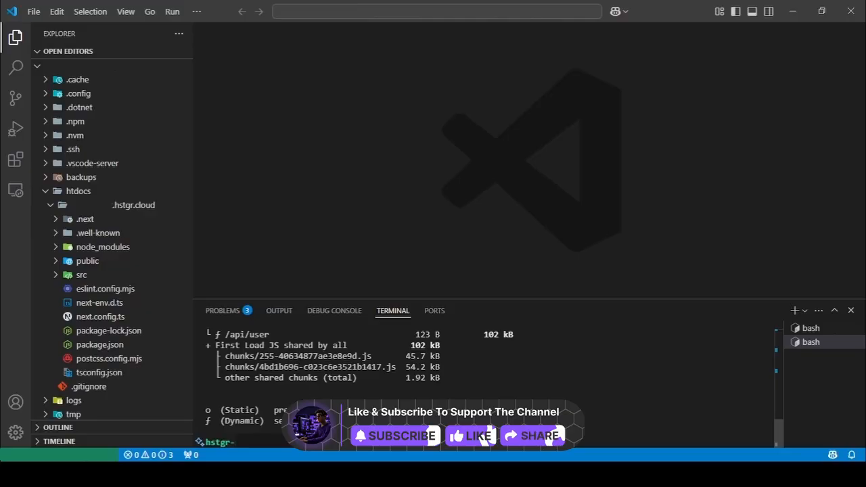
pyautogui.press('Return')
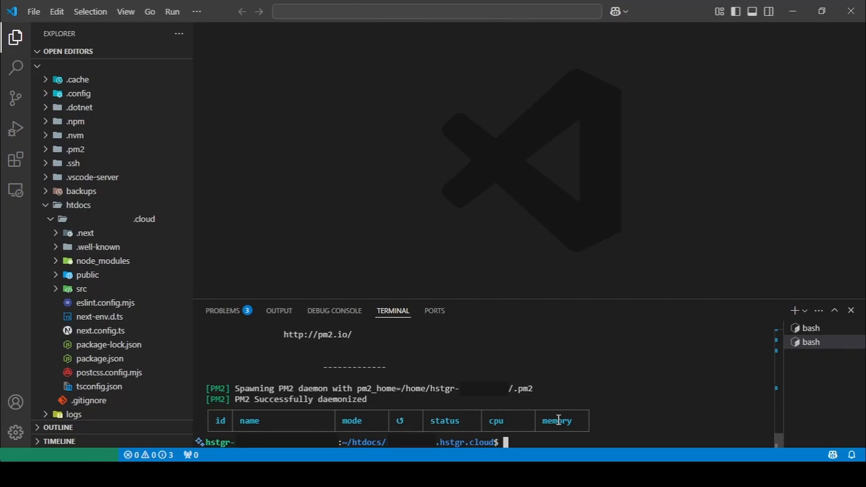
# Start the app under pm2 with the command "pm2 start npm --name next-app -- run start".
pyautogui.write('pm2 start npm ')
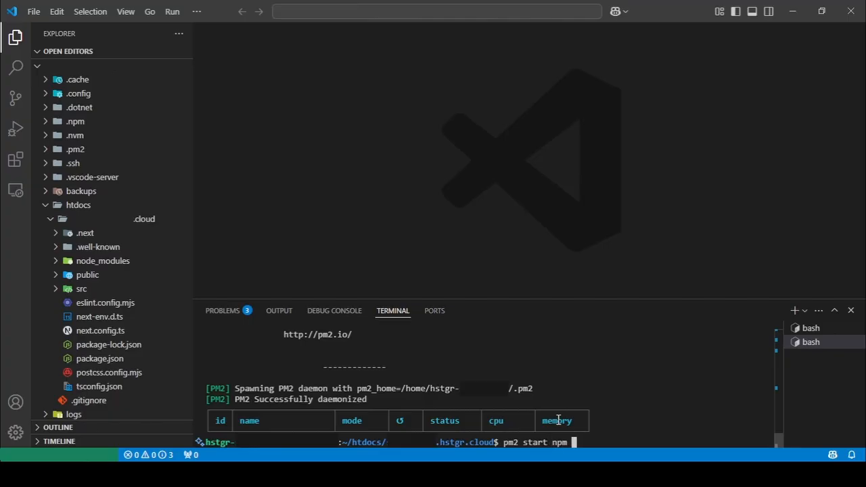
pyautogui.write('--name naext')
pyautogui.press('BackSpace')
pyautogui.press('BackSpace')
pyautogui.press('BackSpace')
pyautogui.press('BackSpace')
pyautogui.press('BackSpace')
pyautogui.press('BackSpace')
pyautogui.write('next-app')
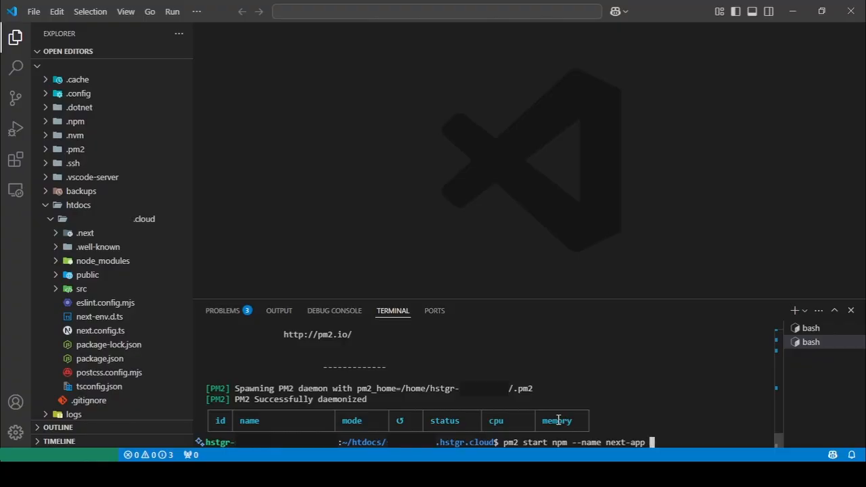
pyautogui.write(' -- run start')
pyautogui.press('Return')
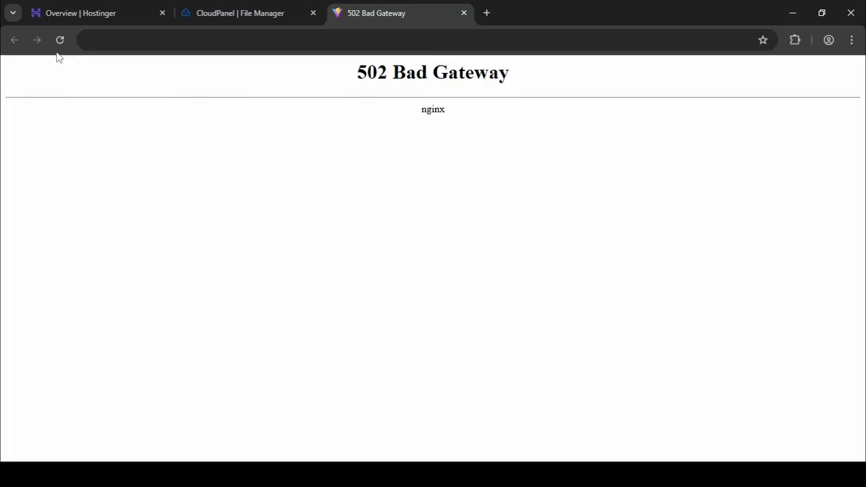
# Switch to the browser, reload the site and test the page's Backend Request.
pyautogui.click(60, 40)
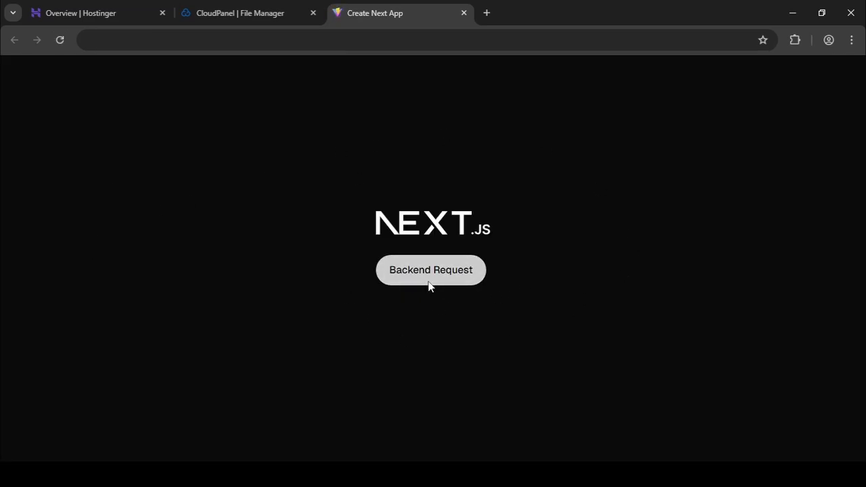
pyautogui.click(452, 270)
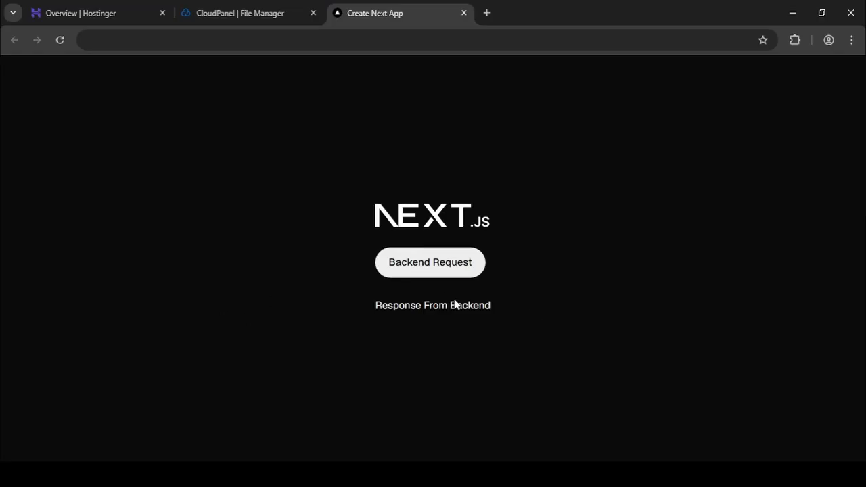
pyautogui.moveTo(398, 312); pyautogui.dragTo(571, 313)
pyautogui.click(571, 314)
# Switch to VS Code and expand the project's src/app folder to examine its contents.
pyautogui.hotkey('alt', 'Tab')
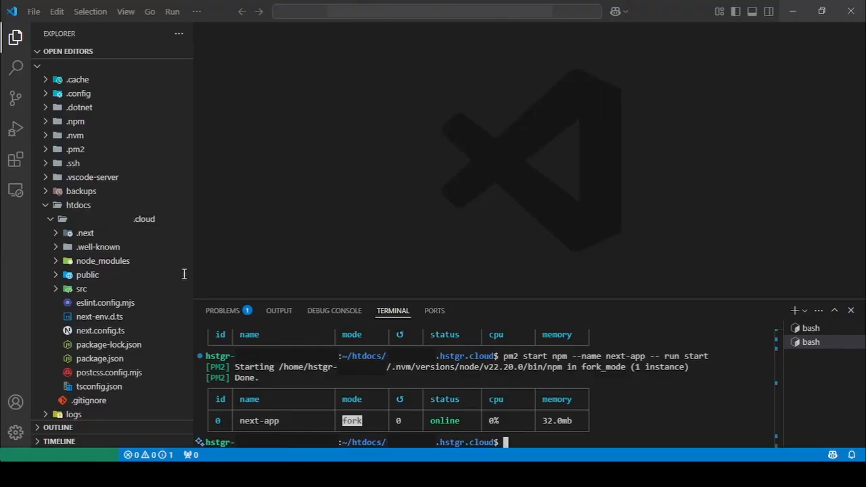
pyautogui.click(57, 289)
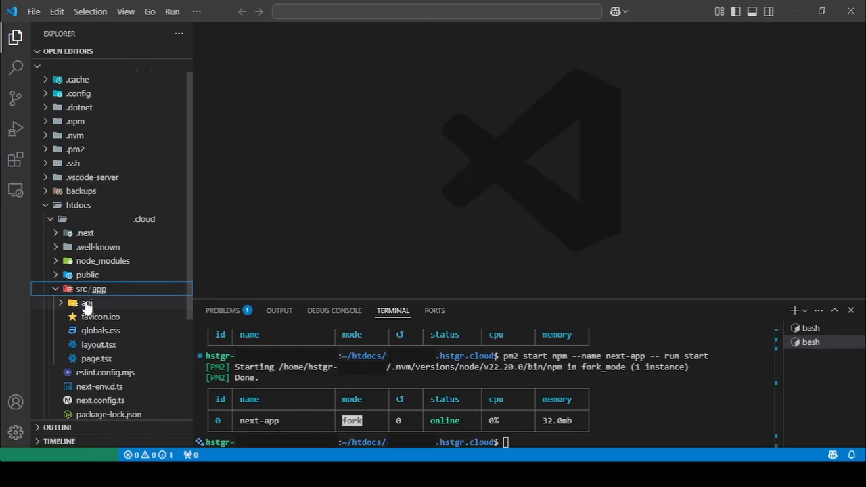